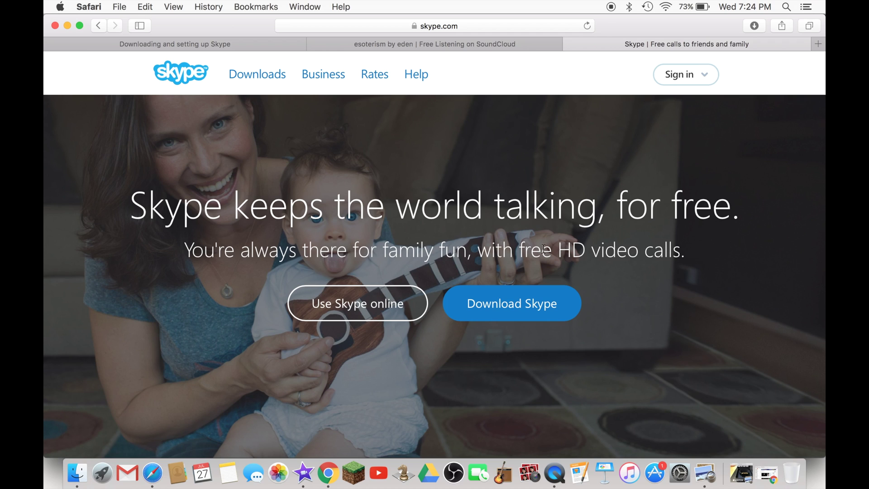
- Go to the Skype download page on skype.com and download the Skype for Mac installer
{"action": "left_click", "coordinate": [467, 28]}
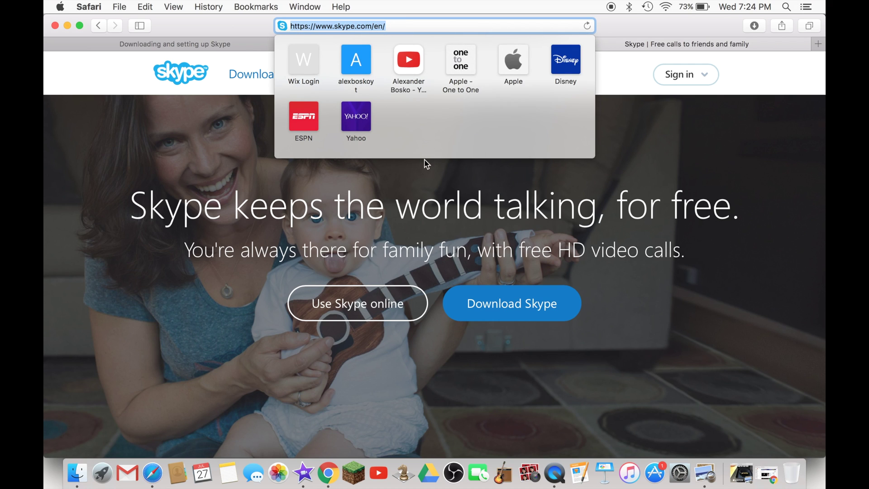
{"action": "left_click", "coordinate": [468, 173]}
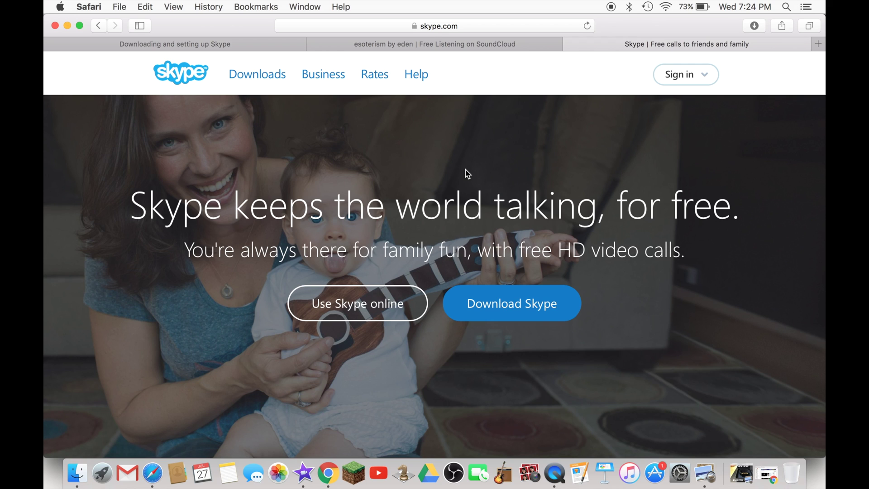
{"action": "left_click", "coordinate": [525, 309]}
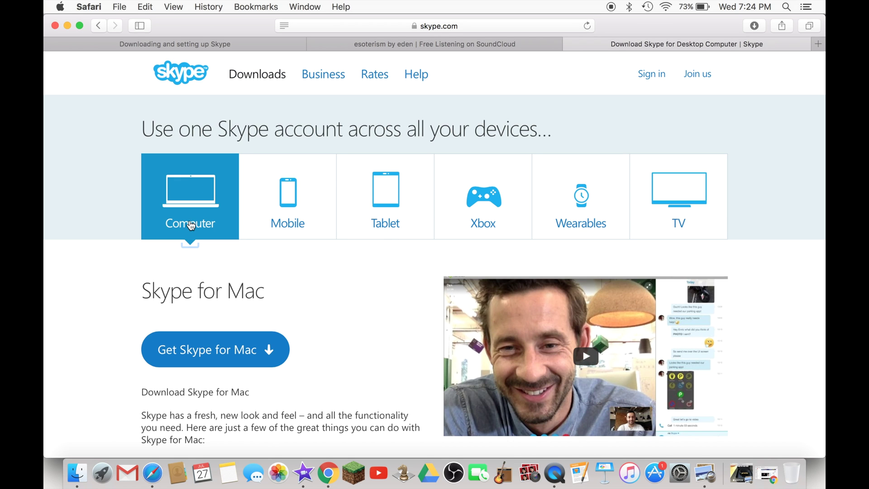
{"action": "scroll", "coordinate": [360, 361], "scroll_direction": "down", "scroll_amount": 5}
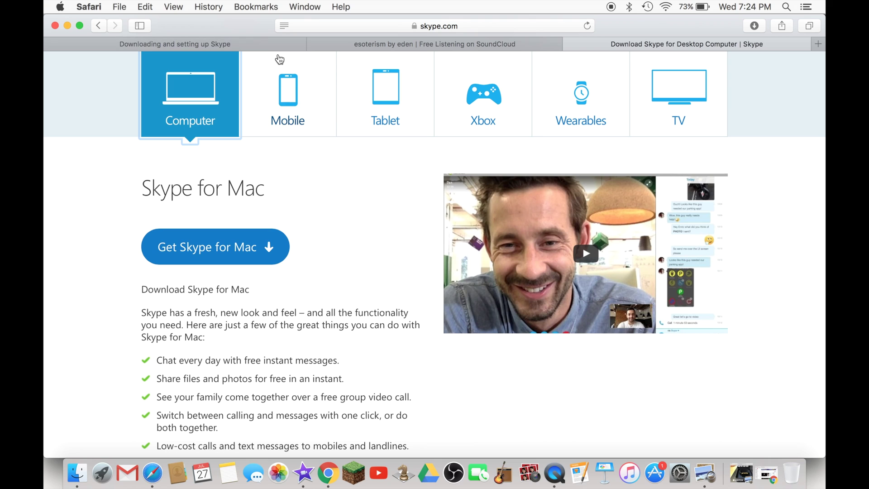
{"action": "left_click", "coordinate": [267, 262]}
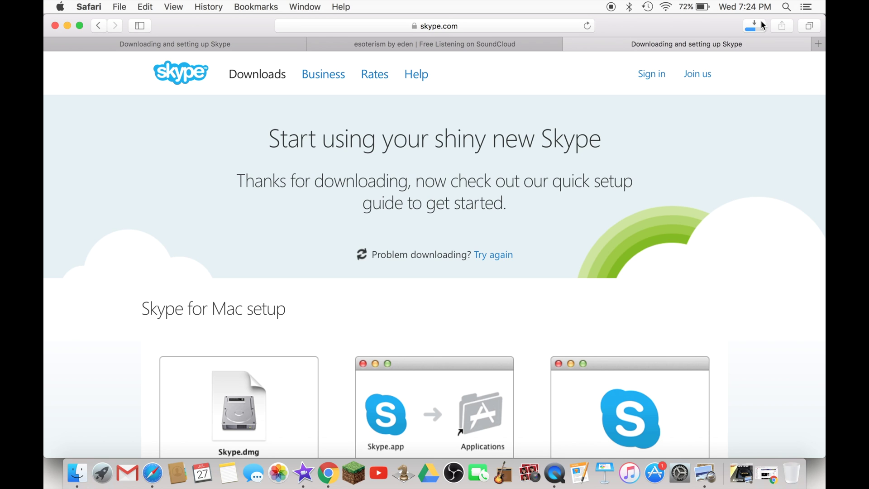
- Close the duplicate setup-guide tab and open the newest Skype disk image from Downloads
{"action": "left_click", "coordinate": [52, 44]}
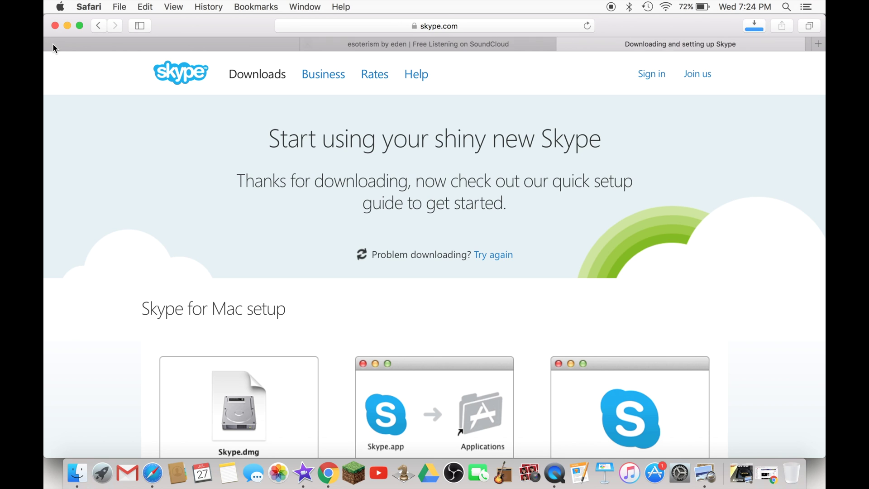
{"action": "left_click", "coordinate": [755, 26]}
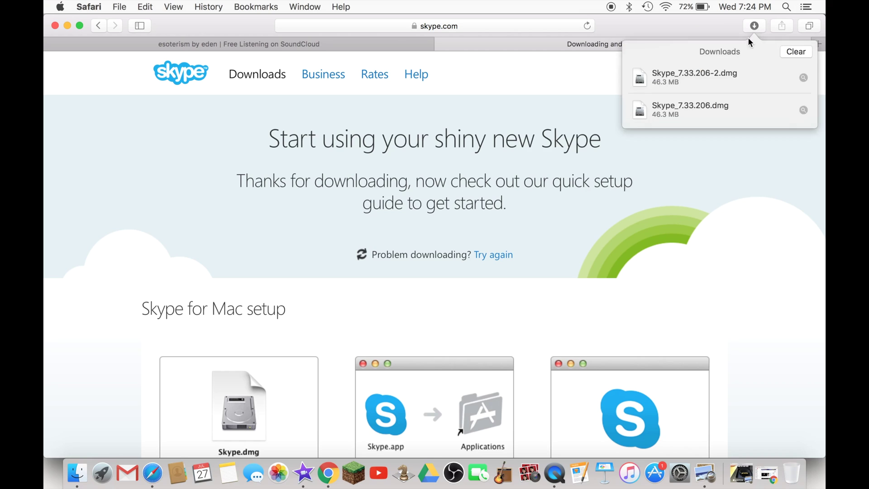
{"action": "left_click", "coordinate": [714, 78]}
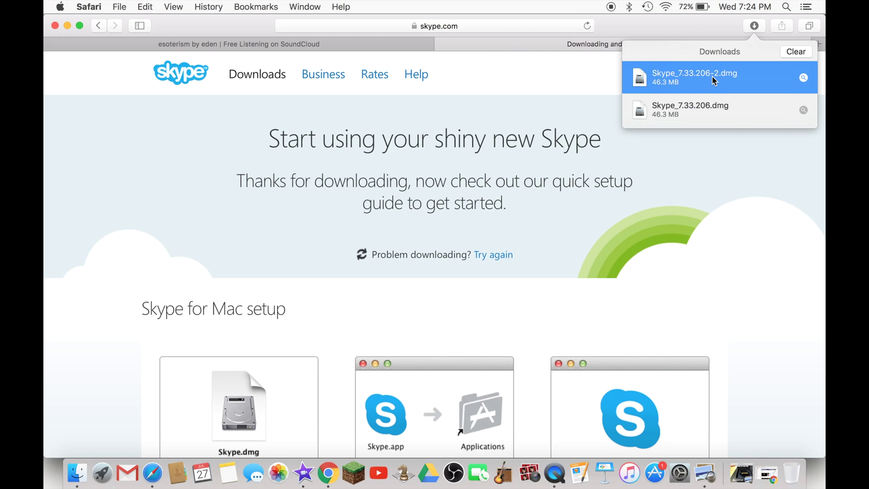
{"action": "double_click", "coordinate": [713, 80]}
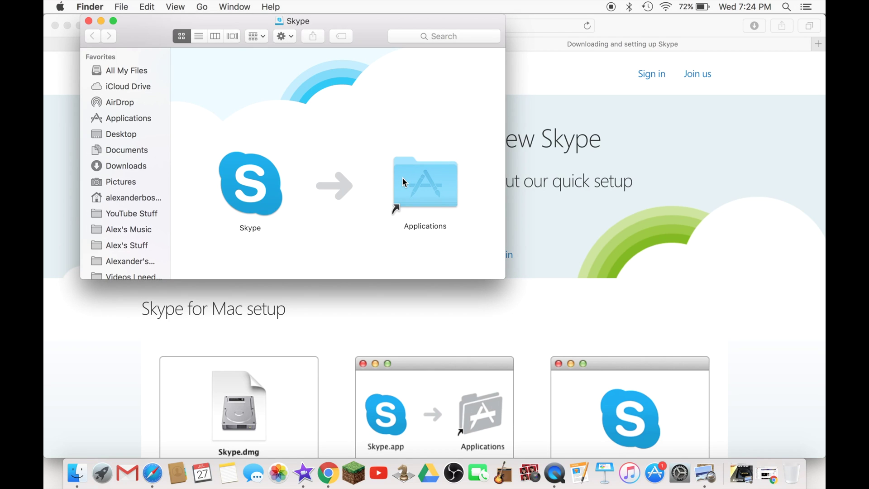
- Drag Skype.app onto the Applications folder to copy its 113.8 MB in
{"action": "left_click_drag", "start_coordinate": [249, 186], "coordinate": [432, 188]}
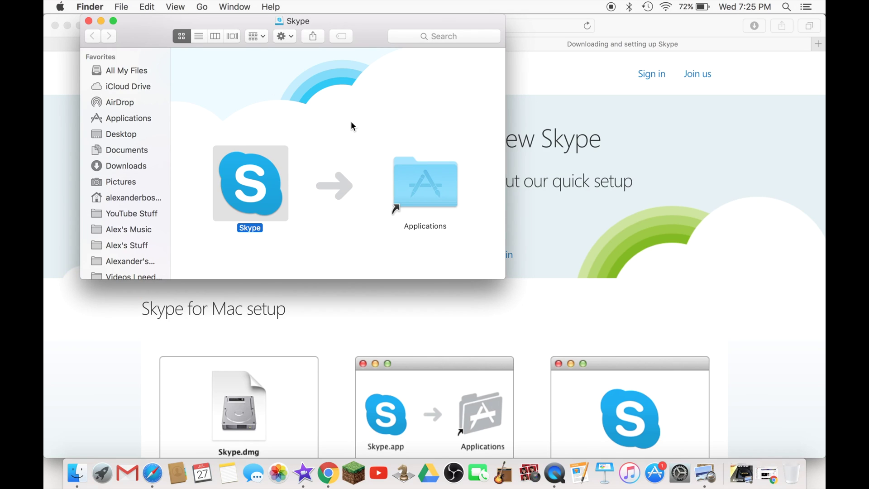
- Browse the contents of the Applications folder in Finder
{"action": "left_click", "coordinate": [145, 119]}
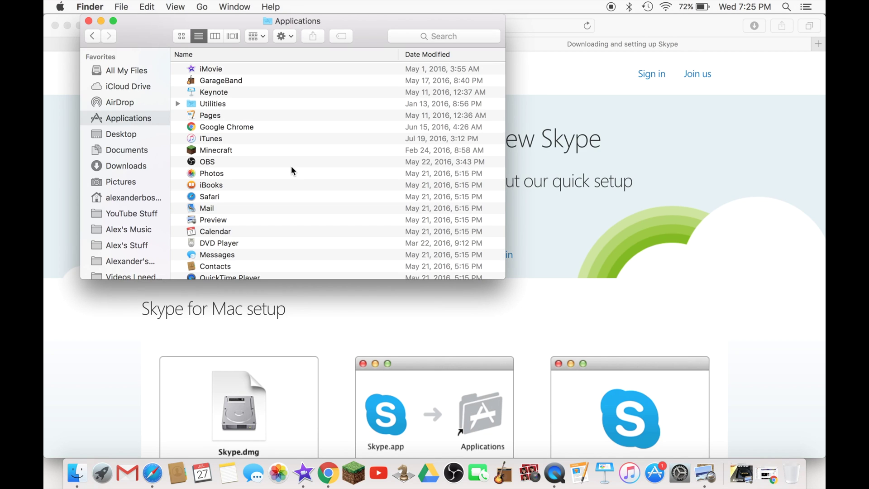
{"action": "scroll", "coordinate": [291, 170], "scroll_direction": "down", "scroll_amount": 10}
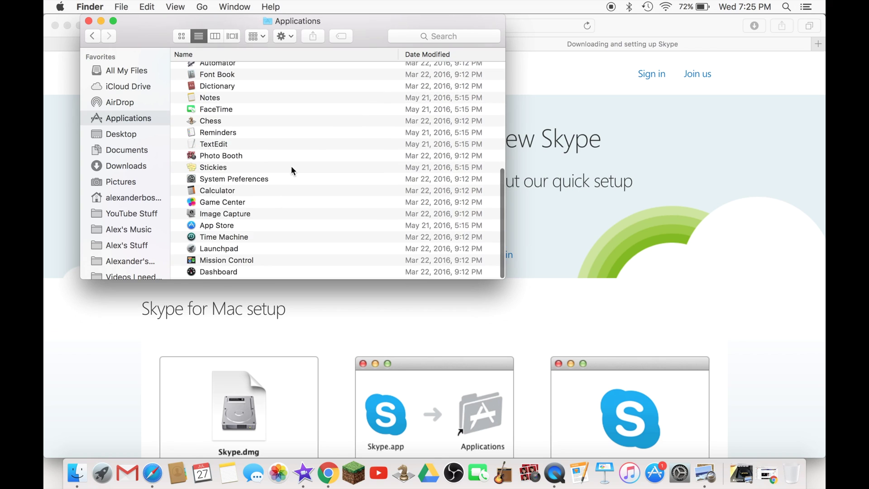
{"action": "scroll", "coordinate": [293, 171], "scroll_direction": "up", "scroll_amount": 5}
{"action": "scroll", "coordinate": [292, 170], "scroll_direction": "up", "scroll_amount": 3}
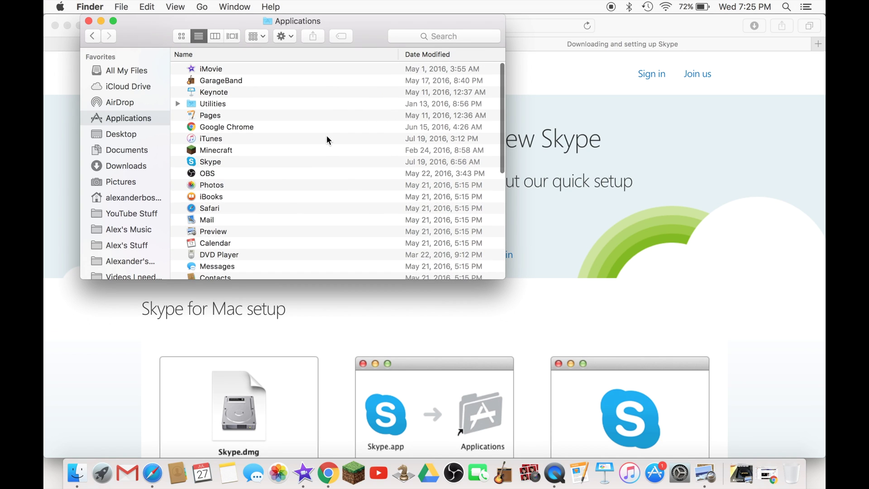
- Search the Mac for 'skype' and open the Skype_7.33.206.dmg installer
{"action": "left_click", "coordinate": [442, 36]}
{"action": "type", "text": "s"}
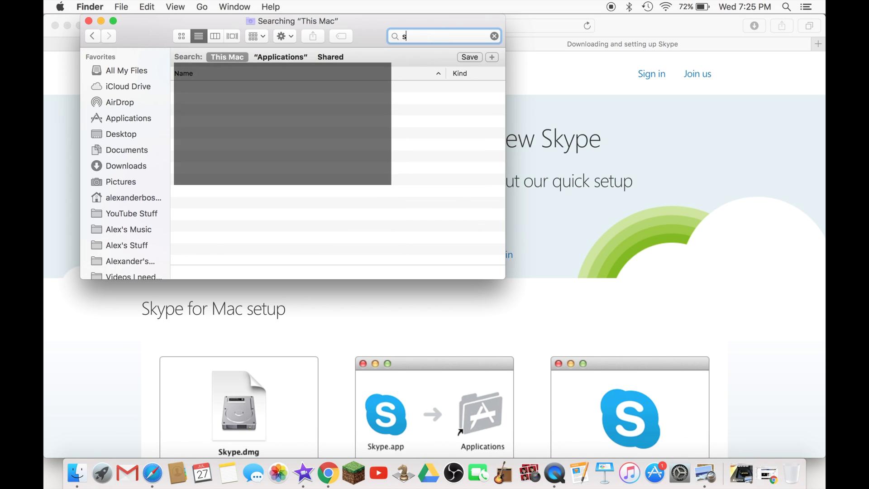
{"action": "type", "text": "k"}
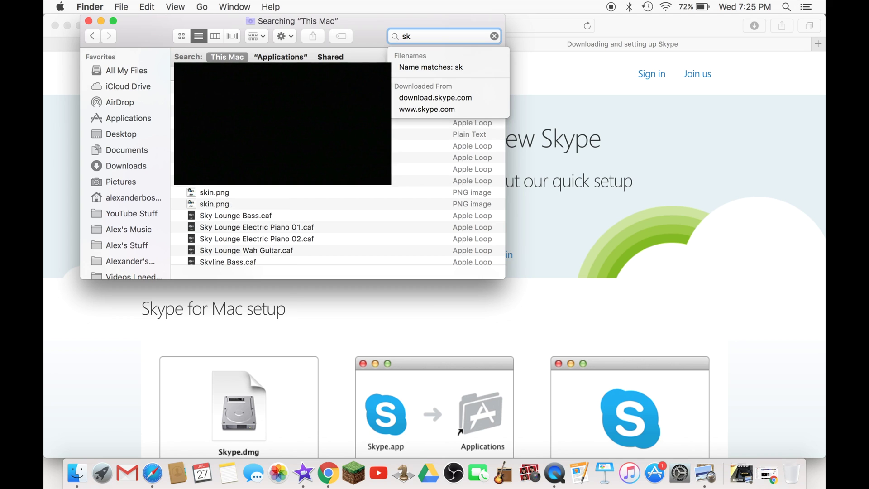
{"action": "type", "text": "ype"}
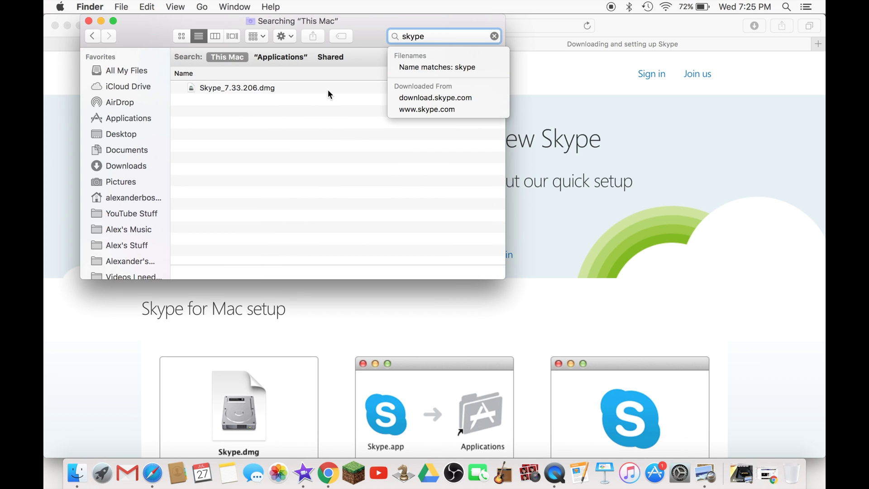
{"action": "left_click", "coordinate": [331, 89]}
{"action": "double_click", "coordinate": [331, 88]}
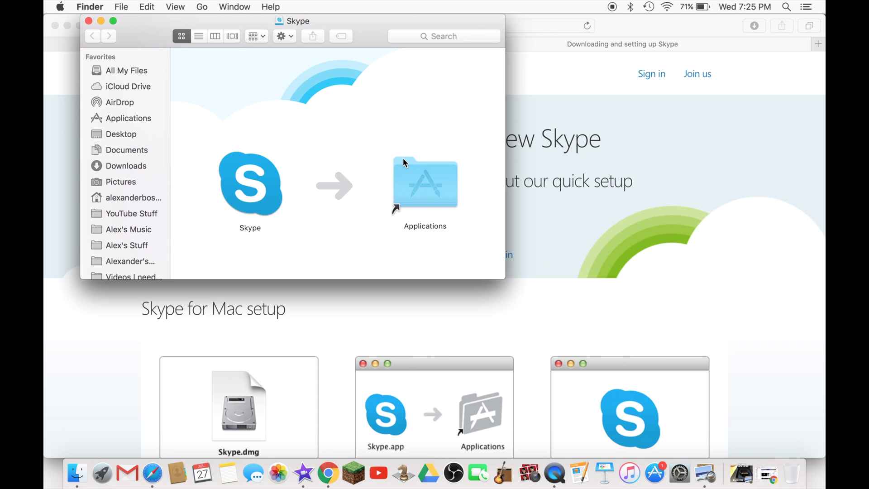
- Copy Skype.app into Applications, replacing the existing Skype
{"action": "left_click_drag", "start_coordinate": [254, 180], "coordinate": [442, 186]}
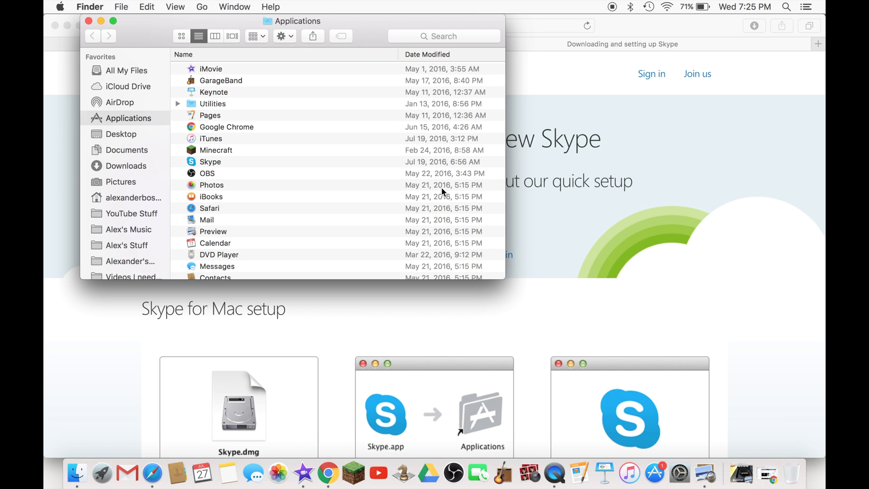
{"action": "scroll", "coordinate": [267, 181], "scroll_direction": "down", "scroll_amount": 10}
{"action": "scroll", "coordinate": [268, 183], "scroll_direction": "down", "scroll_amount": 2}
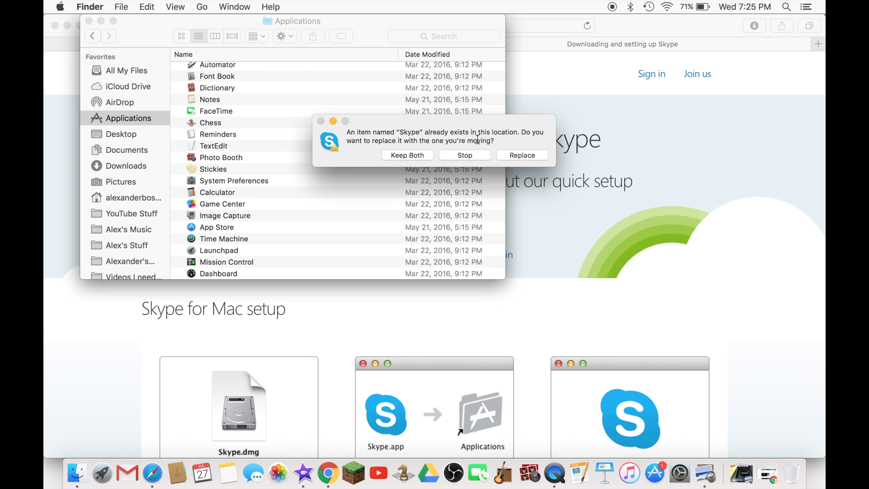
{"action": "left_click", "coordinate": [515, 154]}
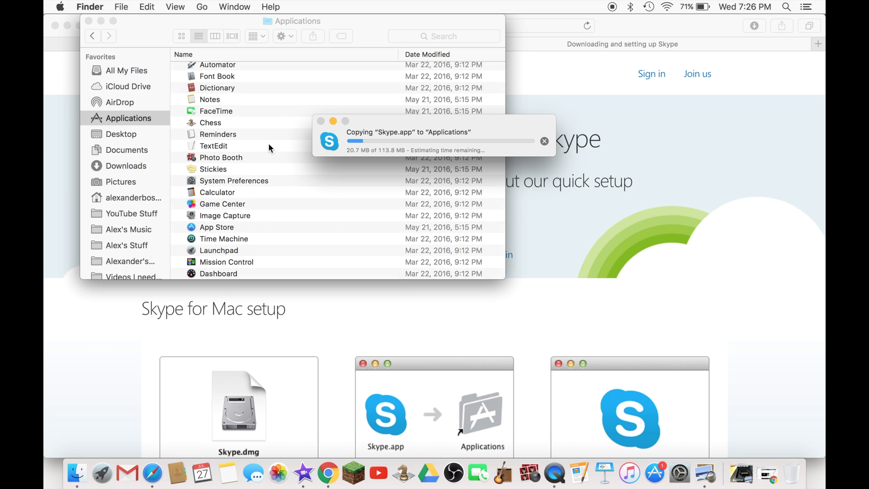
- Add Skype from the Applications list to the Dock
{"action": "scroll", "coordinate": [268, 143], "scroll_direction": "down", "scroll_amount": 2}
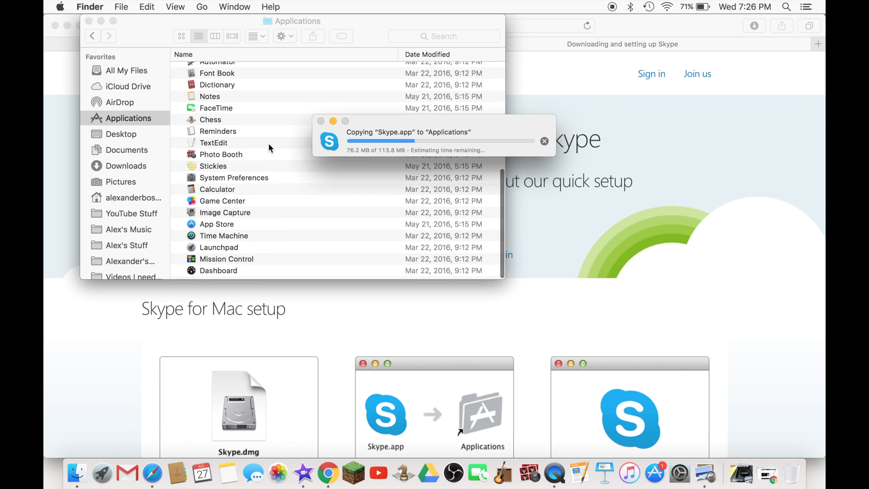
{"action": "scroll", "coordinate": [268, 143], "scroll_direction": "up", "scroll_amount": 5}
{"action": "scroll", "coordinate": [268, 143], "scroll_direction": "up", "scroll_amount": 4}
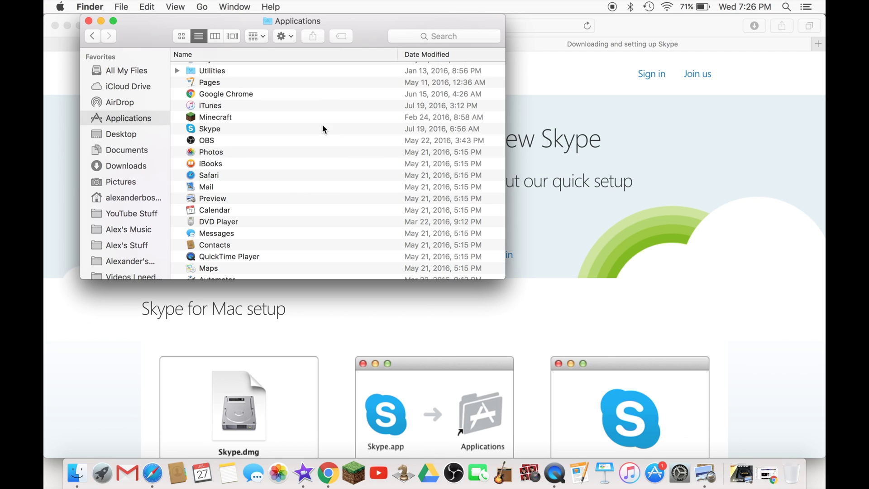
{"action": "left_click", "coordinate": [316, 127]}
{"action": "left_click_drag", "start_coordinate": [316, 126], "coordinate": [395, 482]}
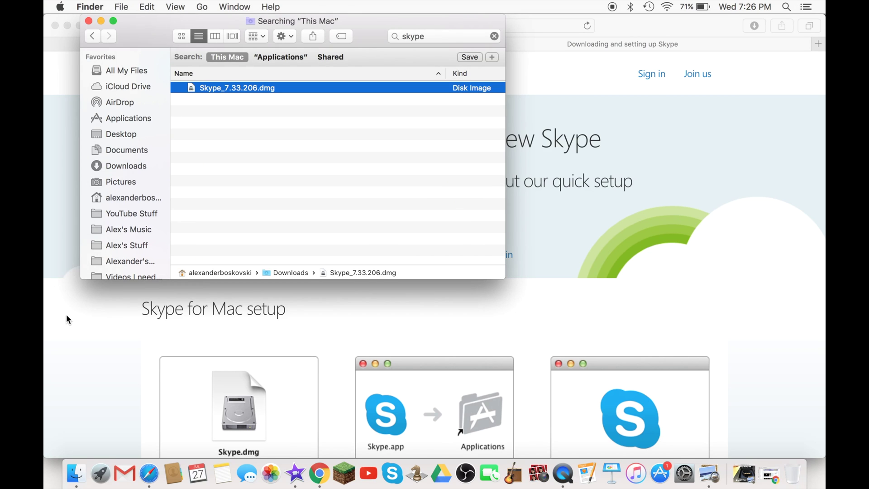
- Launch Skype from the Dock, accept the downloaded-from-Internet warning, and show its Sign in window
{"action": "left_click", "coordinate": [68, 319]}
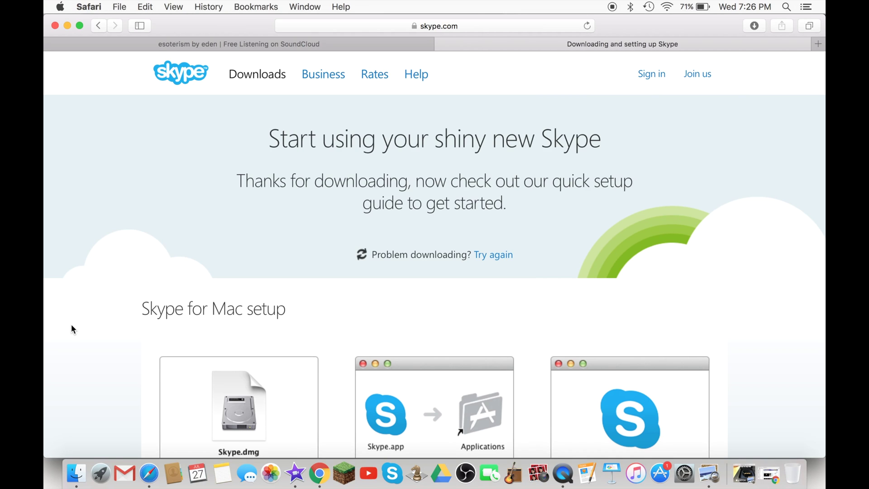
{"action": "left_click", "coordinate": [401, 484]}
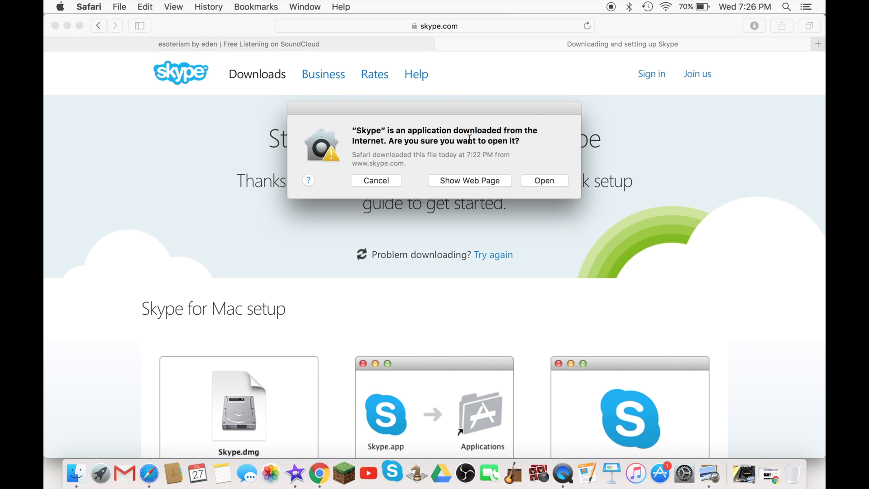
{"action": "left_click", "coordinate": [543, 183]}
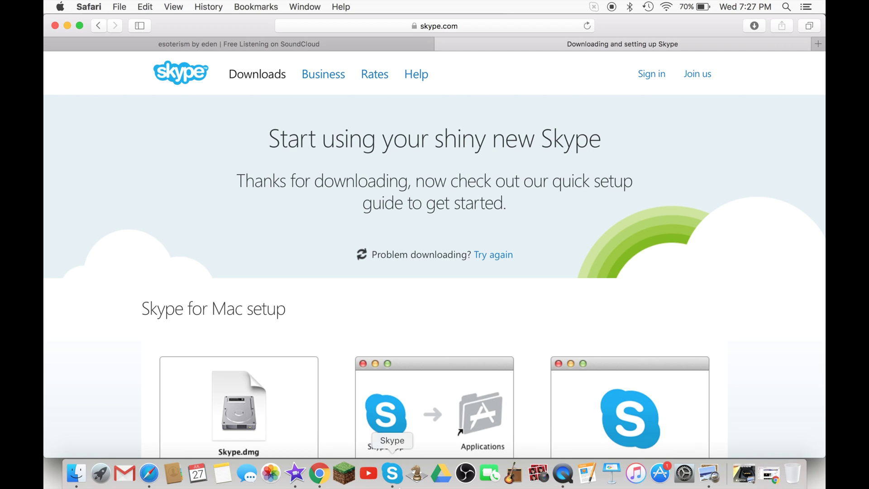
{"action": "left_click", "coordinate": [392, 473]}
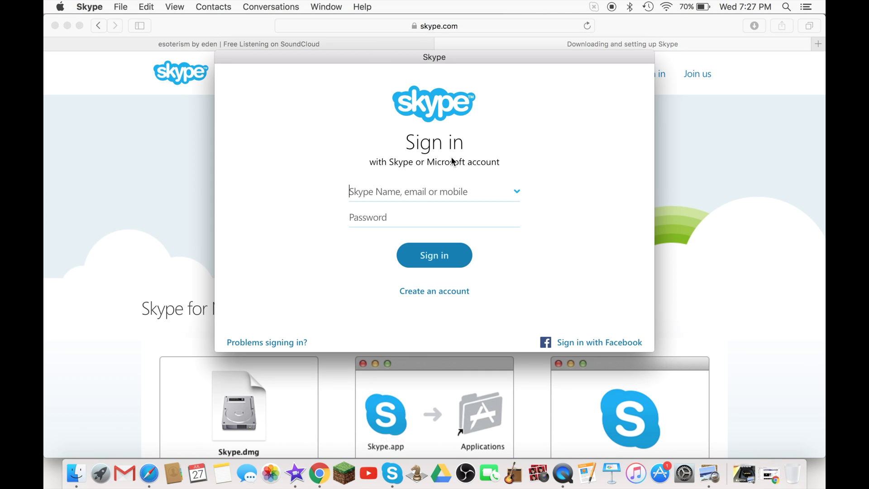